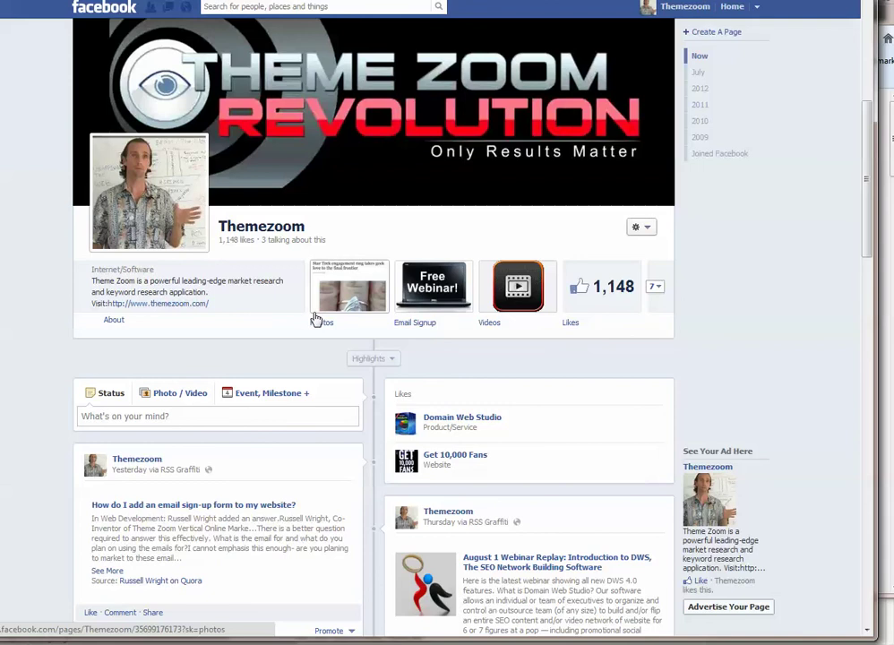
Open Themezoom's Email Signup tab to show the AWeber opt-in form with name and email fields
click(423, 300)
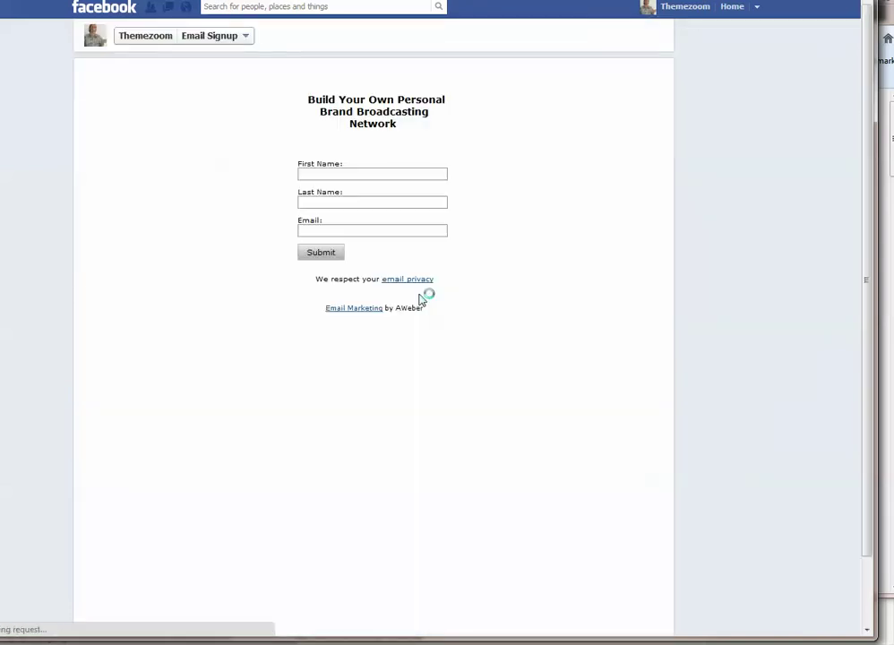